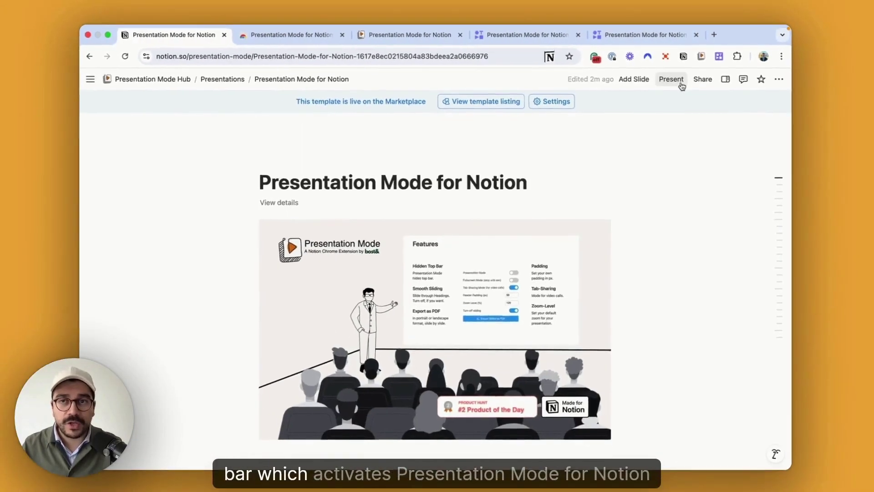
# Step: Present the page full-screen and advance from the title slide past Problem to Solution
pyautogui.click(669, 83)
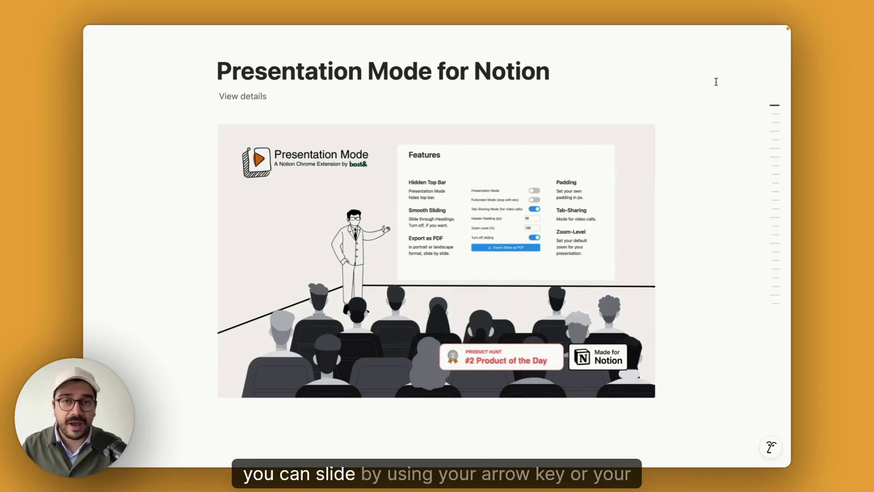
pyautogui.press('Down')
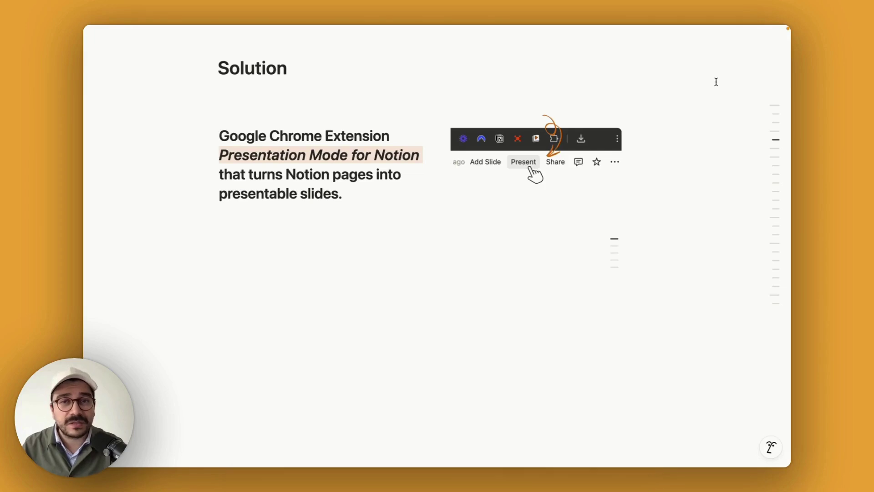
# Step: Exit the presentation, enable 'Turn off sliding' in Presentation Mode settings, and present again
pyautogui.press('Escape')
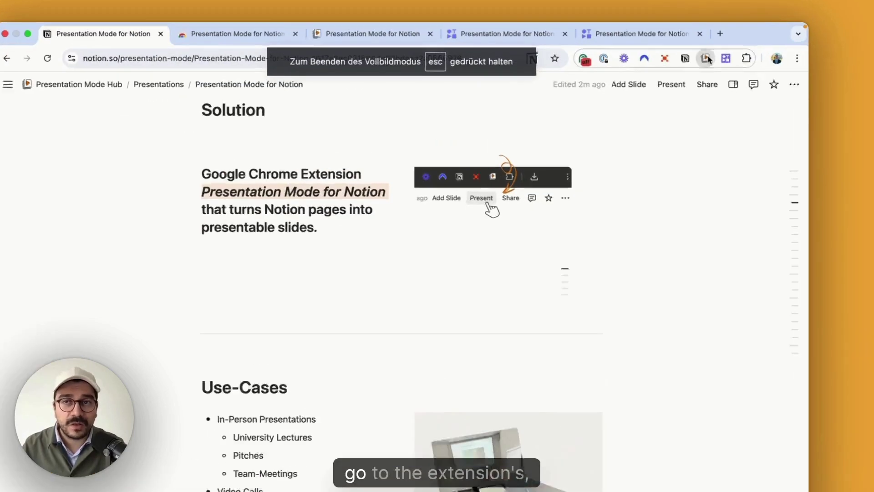
pyautogui.click(701, 56)
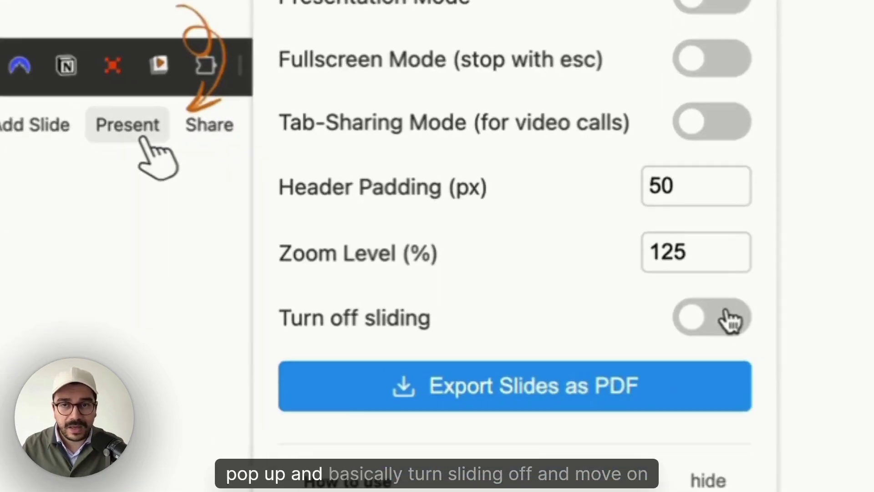
pyautogui.click(714, 283)
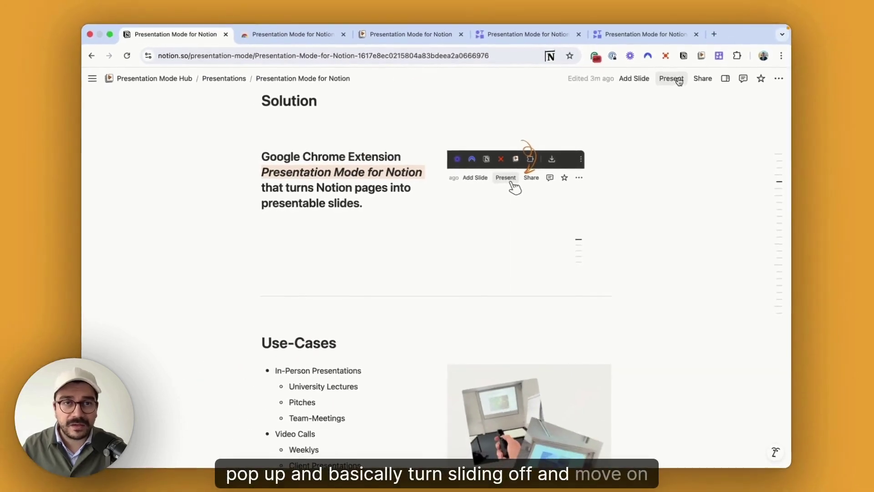
pyautogui.click(671, 73)
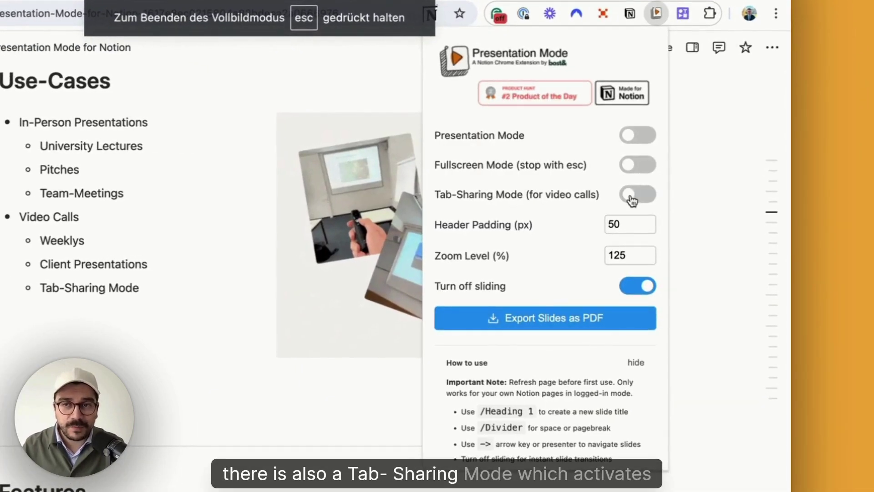
# Step: Present the page in Tab-Sharing Mode, then leave that presentation
pyautogui.click(637, 194)
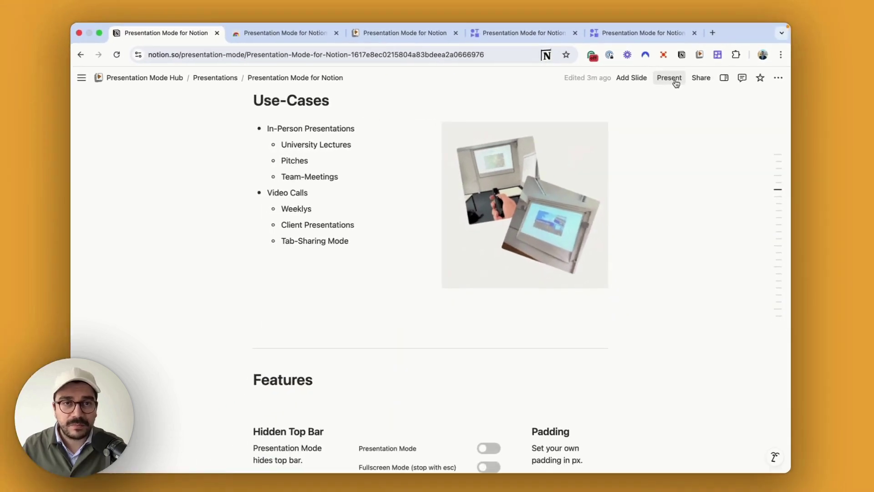
pyautogui.click(642, 64)
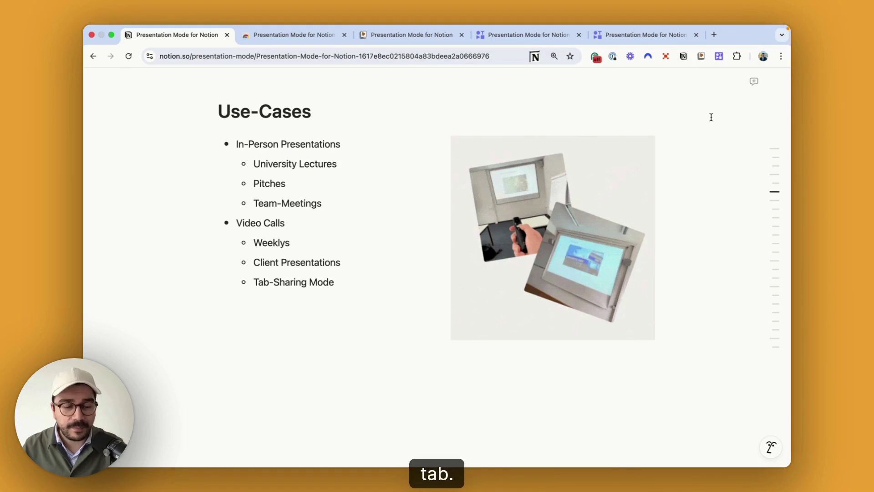
pyautogui.press('Escape')
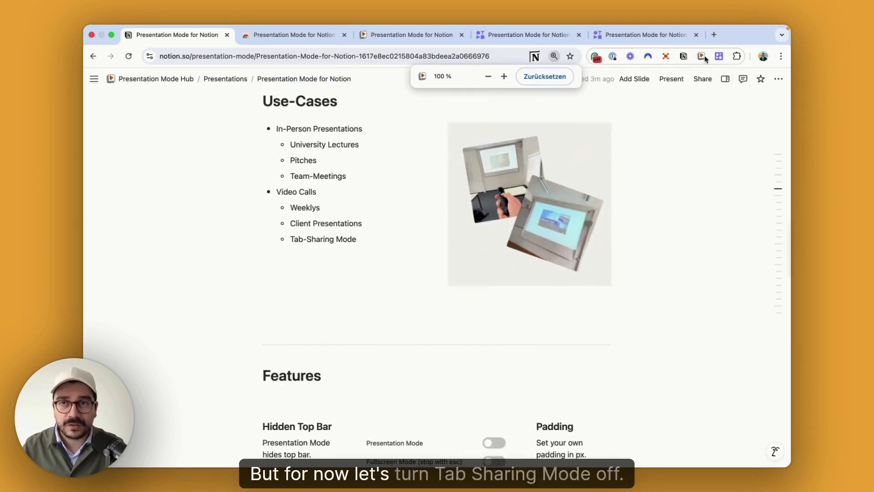
# Step: Switch Tab-Sharing Mode back off and present the page full-screen again
pyautogui.click(702, 56)
pyautogui.click(688, 176)
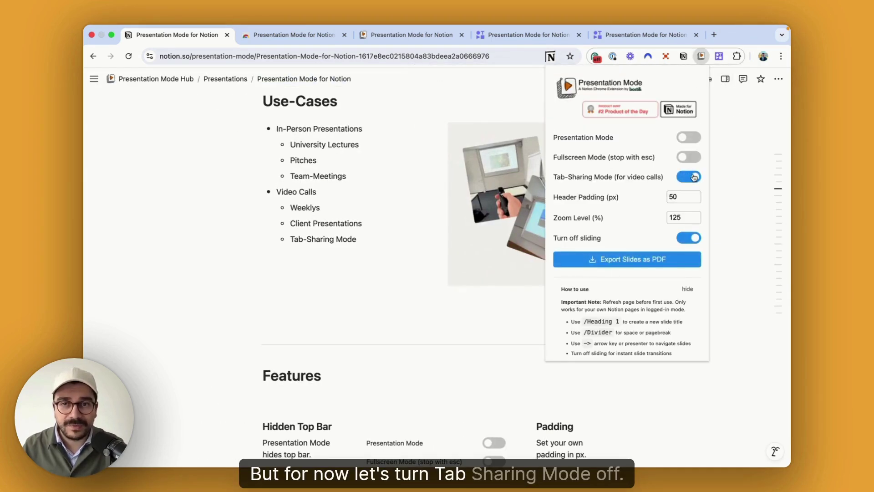
pyautogui.click(743, 166)
pyautogui.click(671, 79)
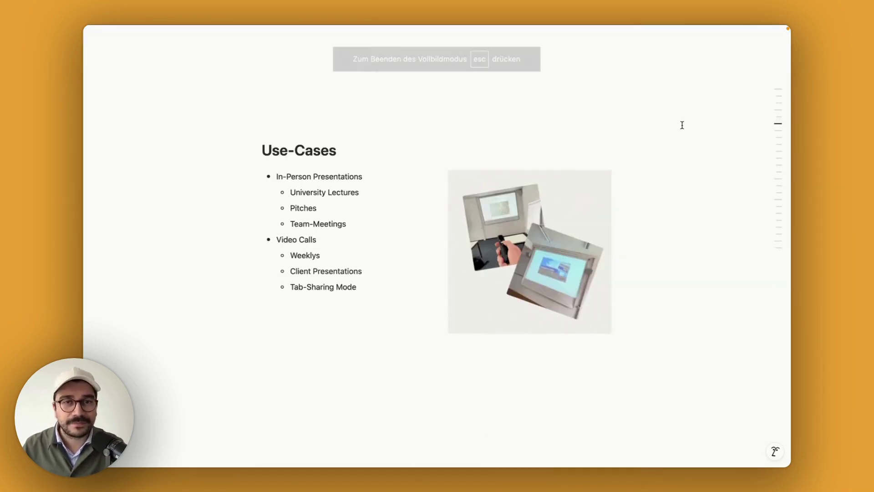
# Step: Advance one slide, from Use-Cases to the Features slide
pyautogui.press('Down')
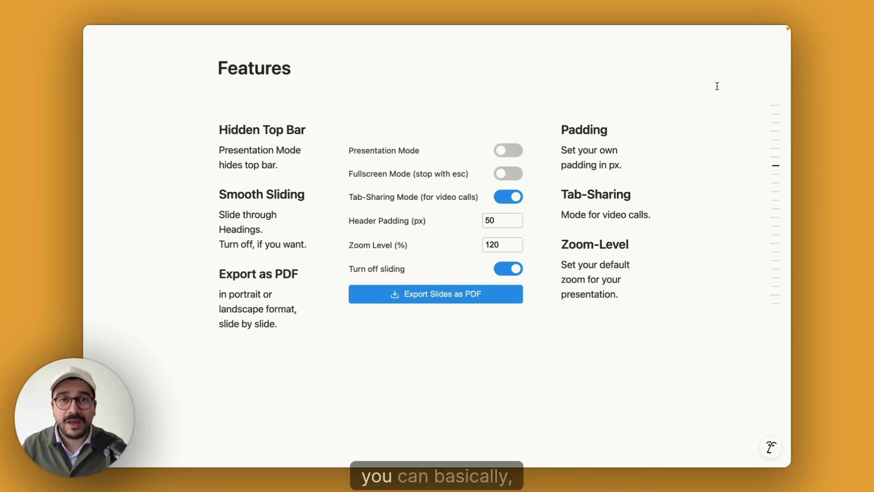
# Step: Leave the presentation and export the slides as a PDF from the extension settings
pyautogui.press('Escape')
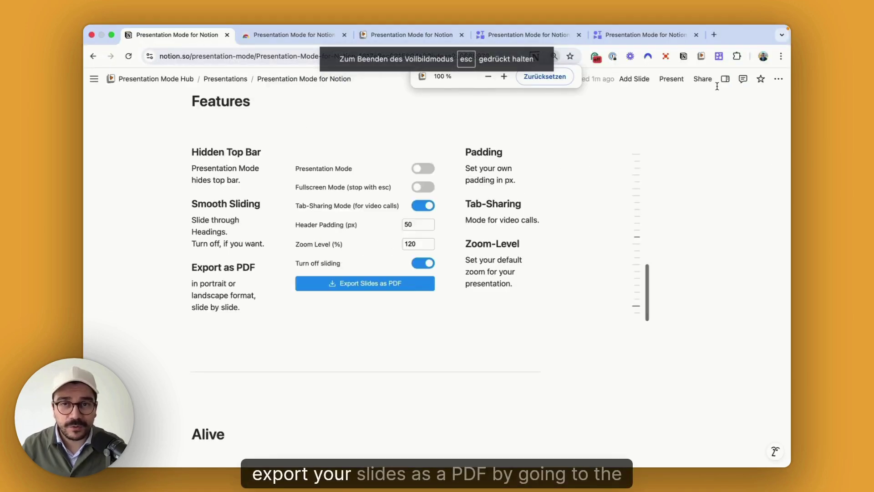
pyautogui.click(701, 57)
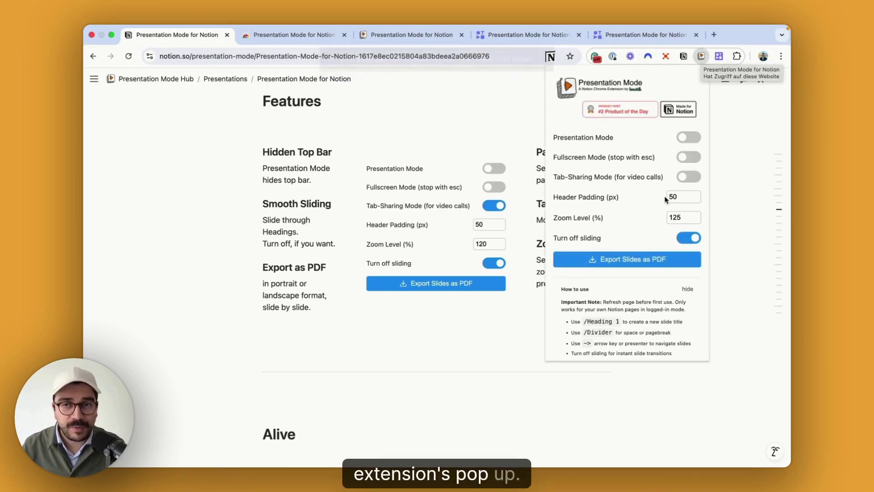
pyautogui.click(643, 259)
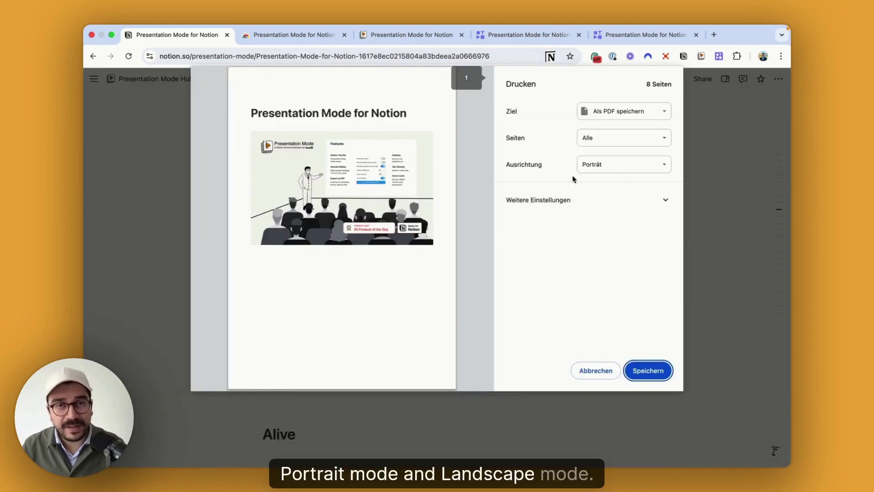
pyautogui.scroll(-5, 444, 242)
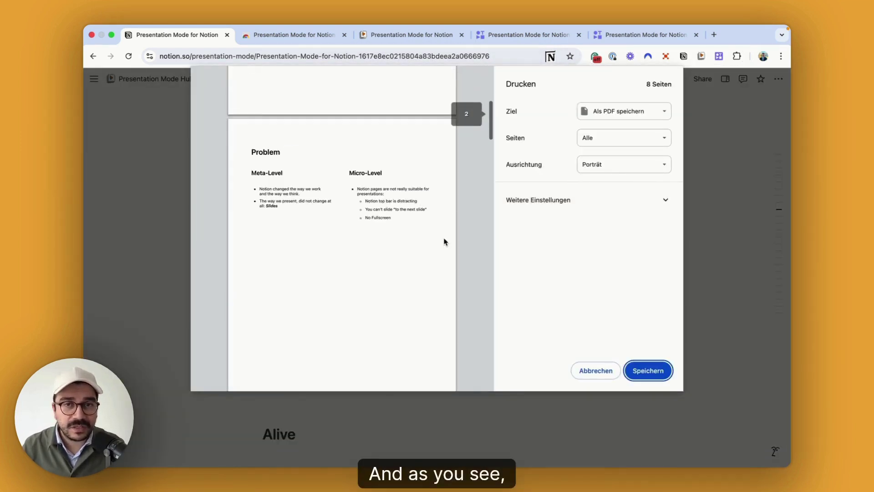
pyautogui.scroll(-5, 444, 241)
pyautogui.scroll(-5, 444, 241)
pyautogui.scroll(-5, 444, 241)
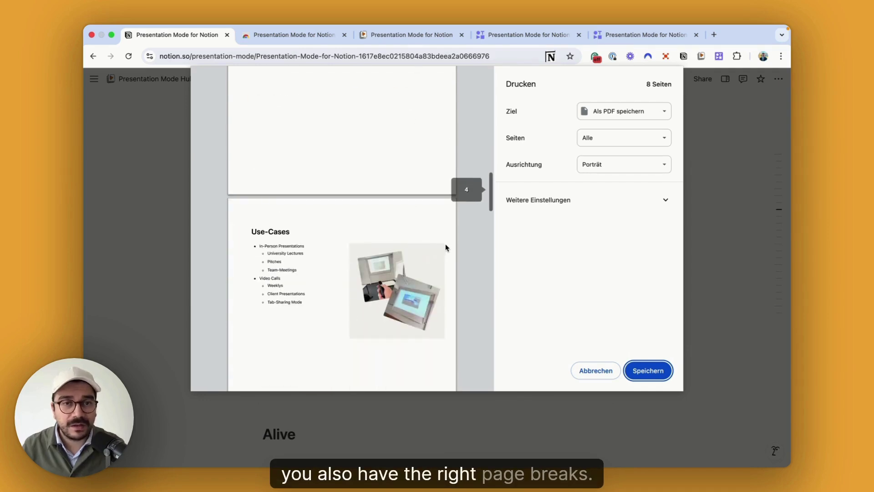
pyautogui.scroll(-5, 444, 241)
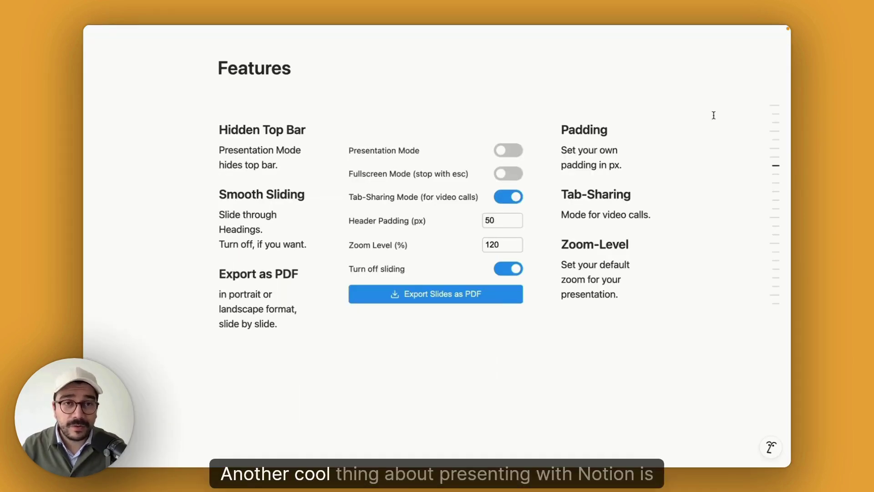
# Step: On the Alive slide, add a code block with print("Hello"), then advance to the More slide
pyautogui.press('Down')
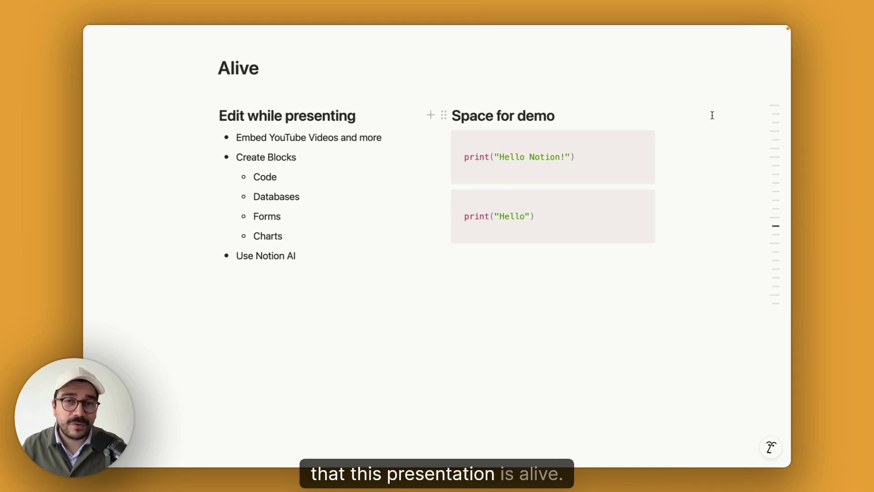
pyautogui.click(487, 256)
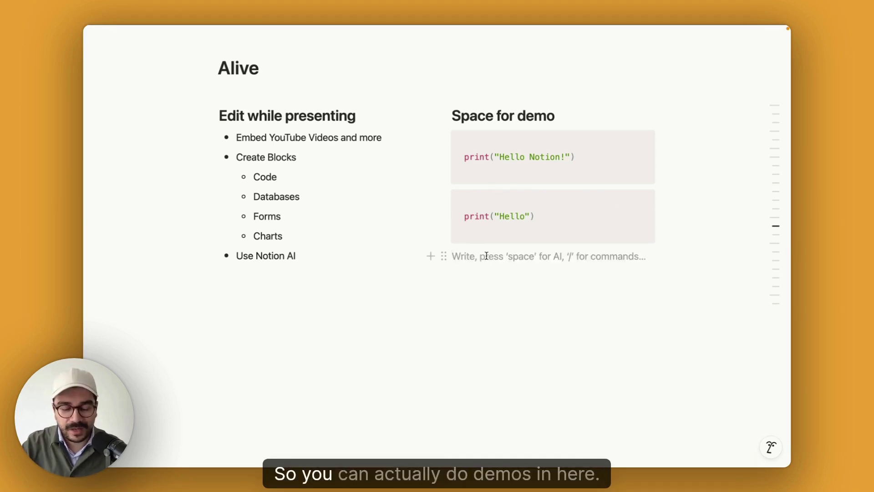
pyautogui.write('/code')
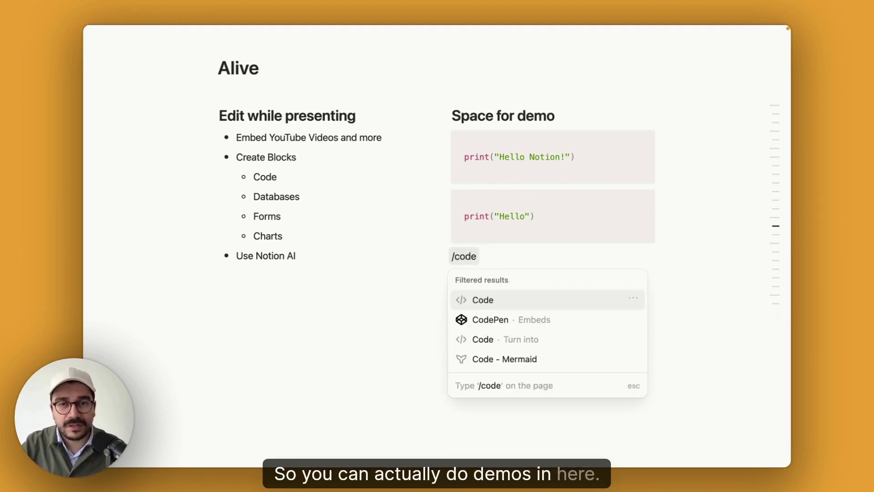
pyautogui.press('Return')
pyautogui.write('print("Hello')
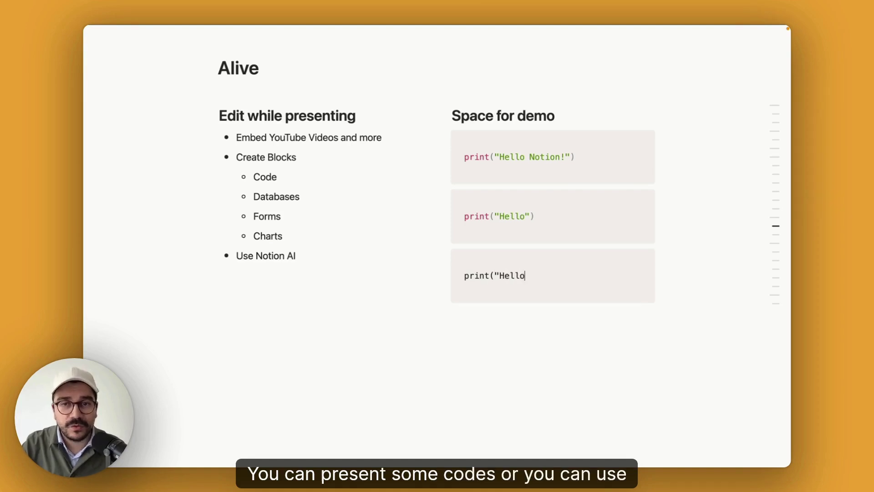
pyautogui.write('")')
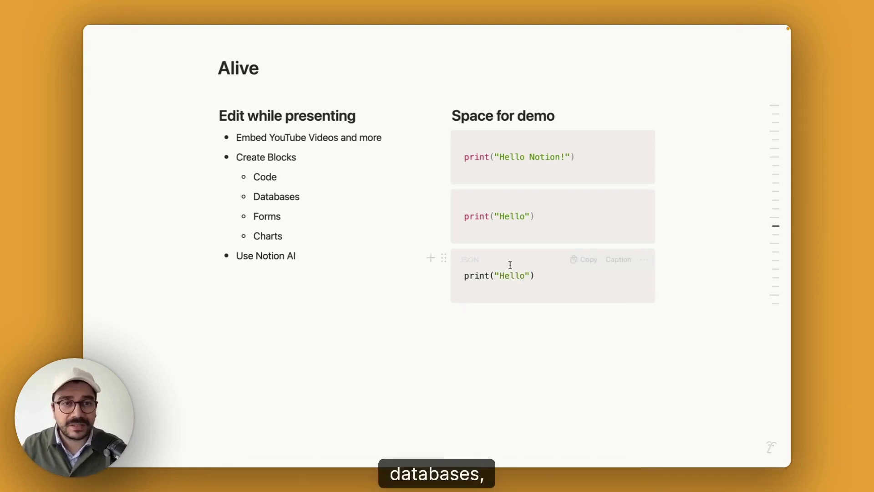
pyautogui.moveTo(769, 447)
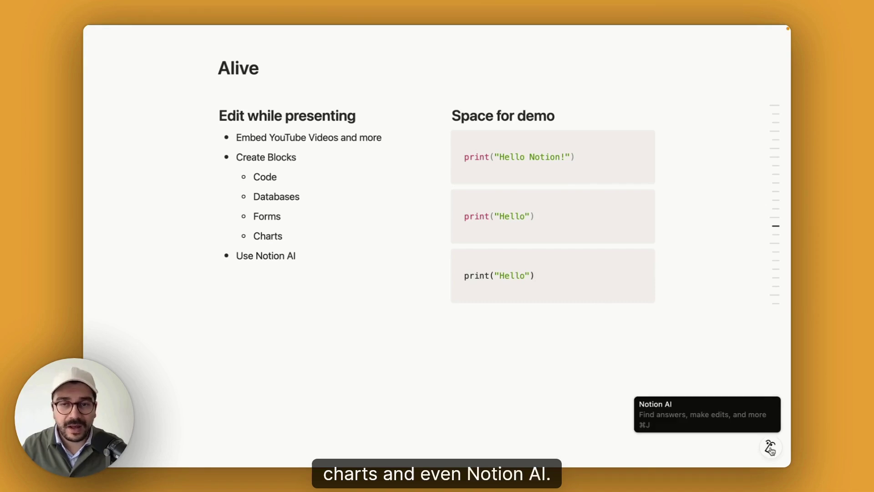
pyautogui.press('Right')
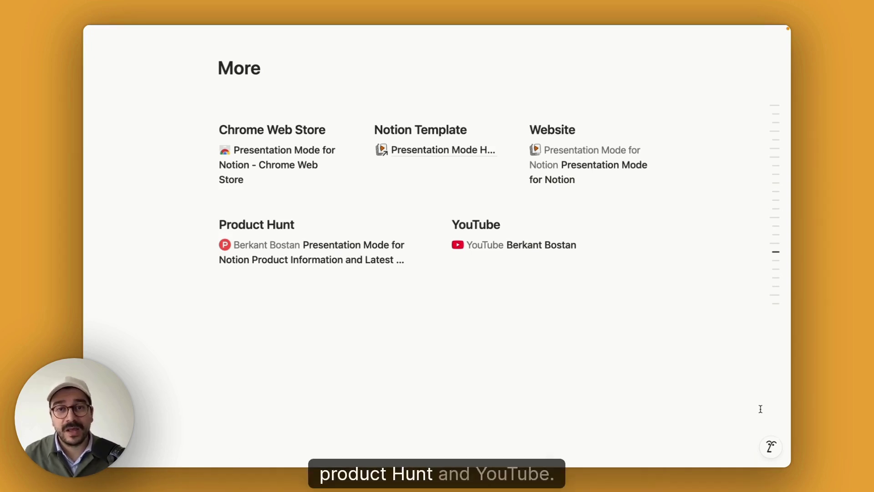
# Step: Advance past the More slide to the final "Let's start changing the way we present." slide
pyautogui.press('Right')
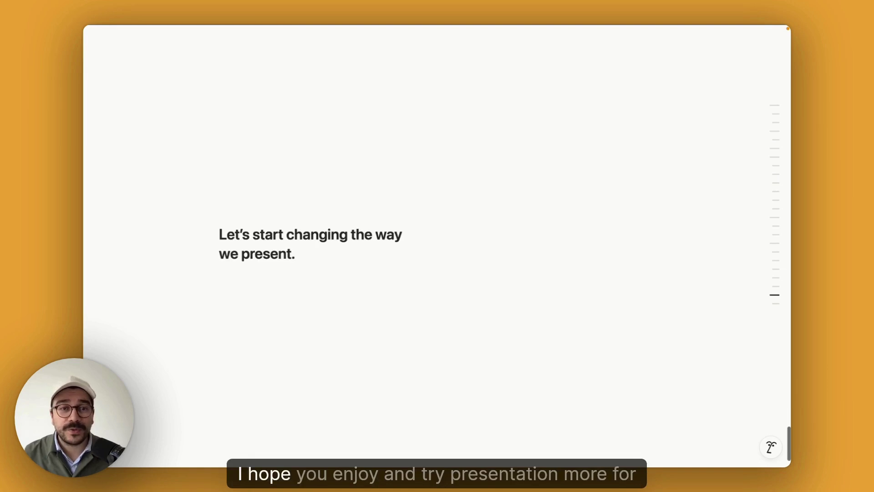